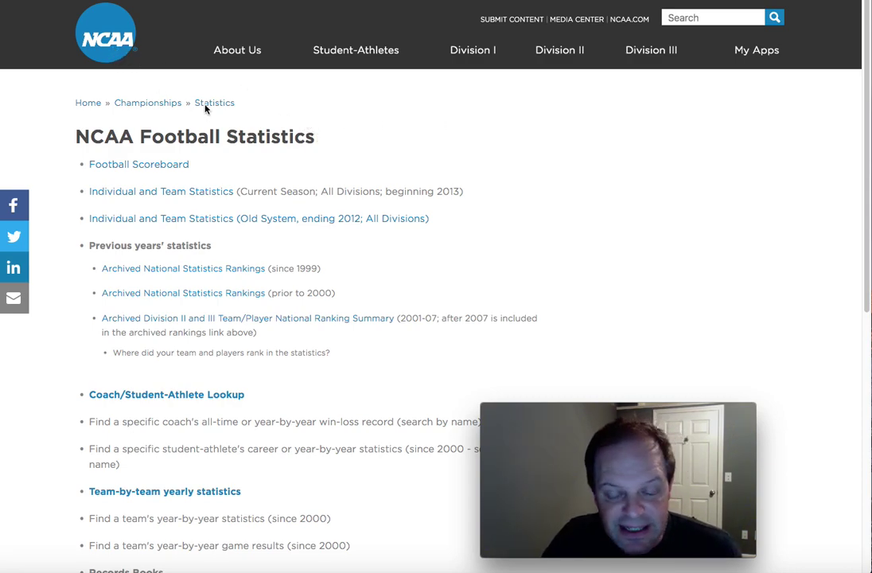
# - Open NCAA's current-season team and individual statistics, showing the 2019-20 FBS team rankings
pyautogui.click(159, 194)
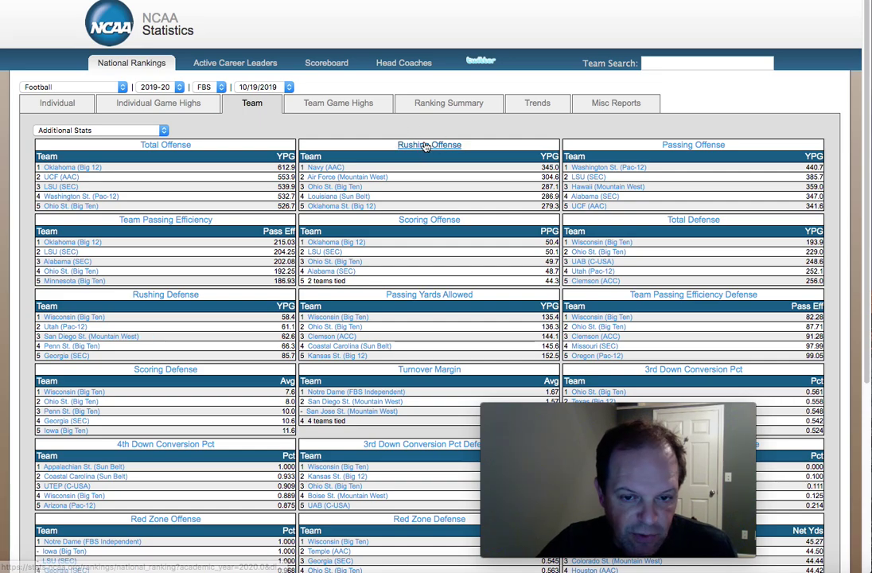
# - Open the full Rushing Offense table and sort it by YPG, highest first and then lowest first
pyautogui.click(424, 148)
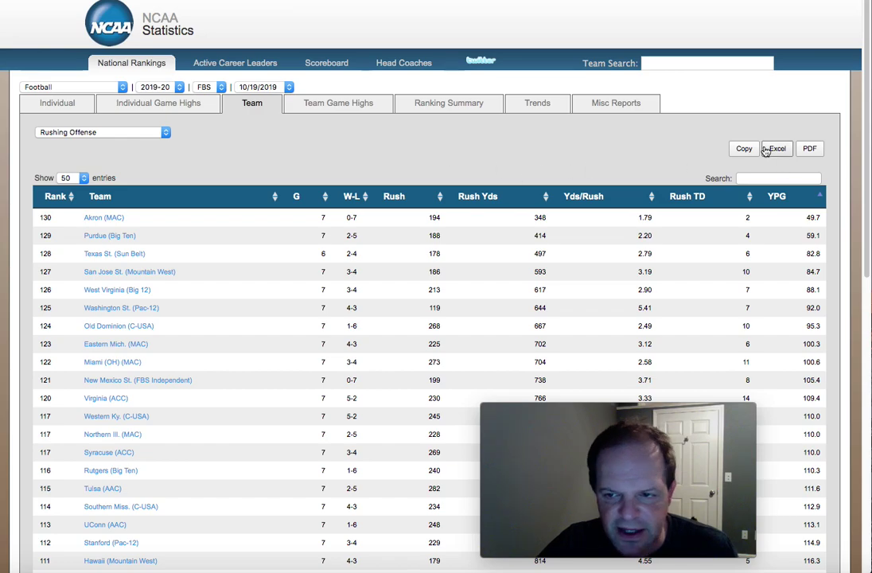
pyautogui.click(821, 196)
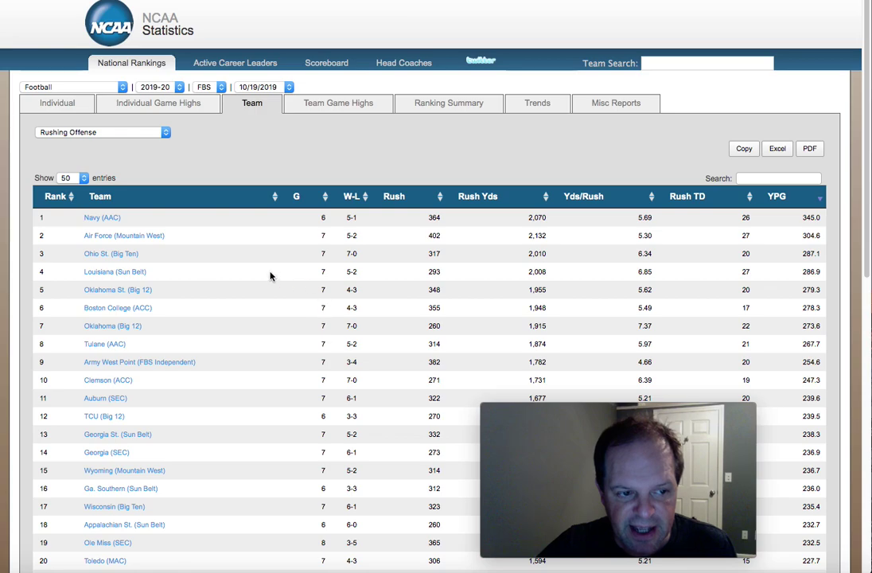
pyautogui.click(823, 196)
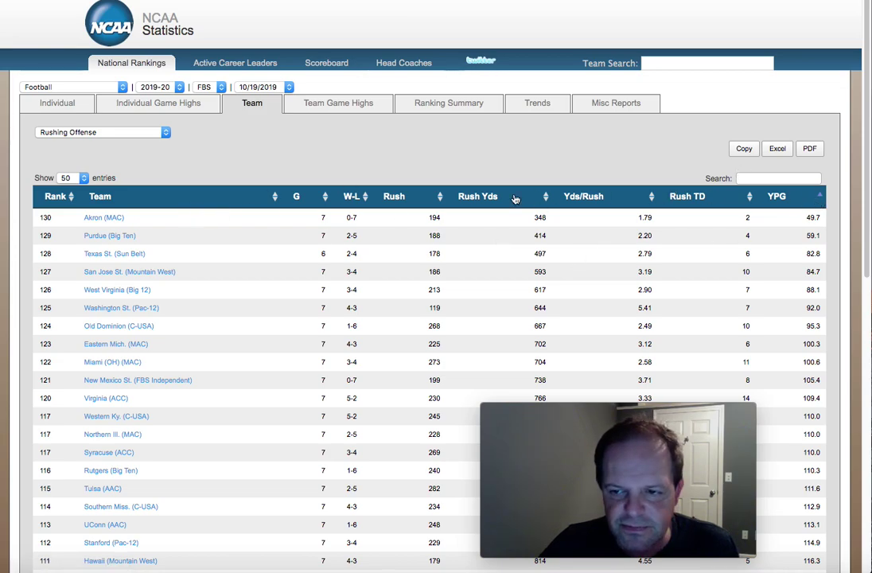
# - Re-sort the rushing table highest YPG first and switch to the College Football Stat model sheet
pyautogui.click(819, 197)
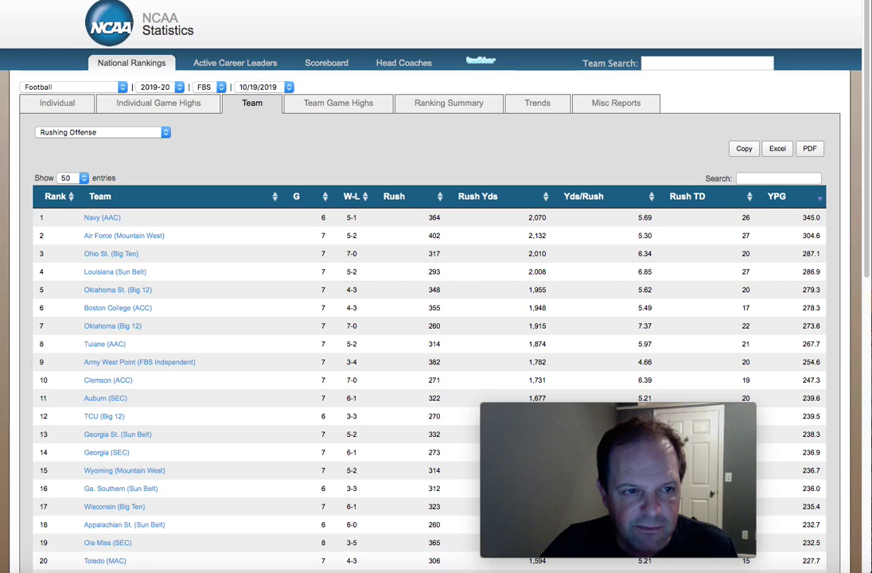
pyautogui.hotkey('ctrl', 'Tab')
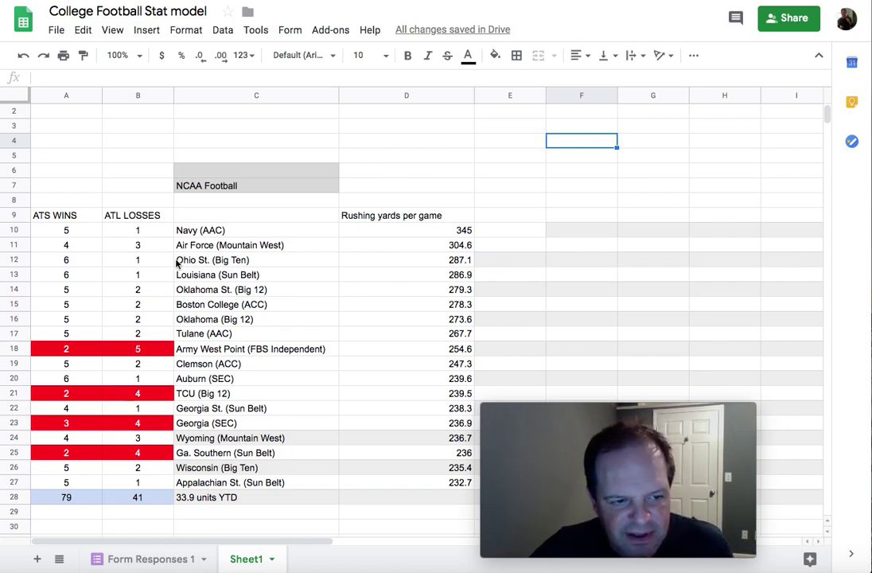
# - Change the B9 heading from ATL LOSSES to ATS LOSSES
pyautogui.click(117, 219)
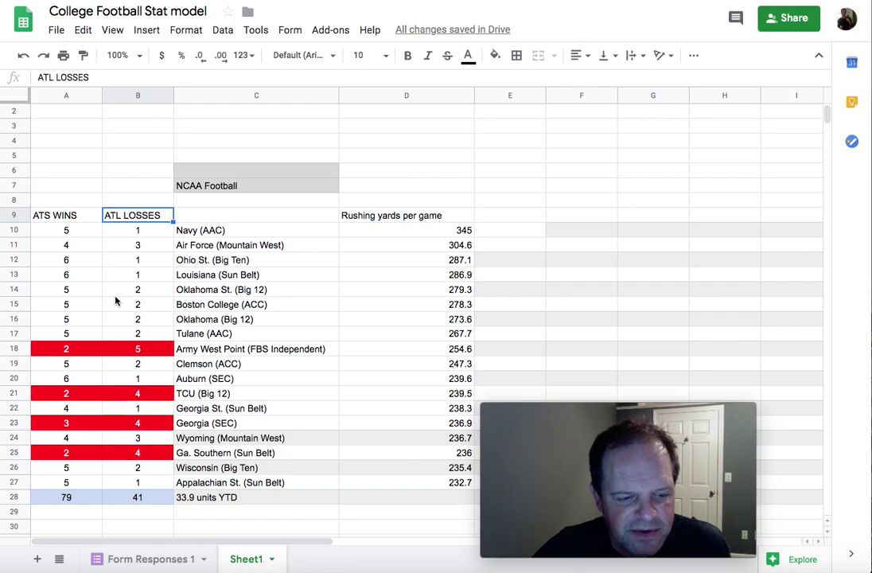
pyautogui.doubleClick(115, 214)
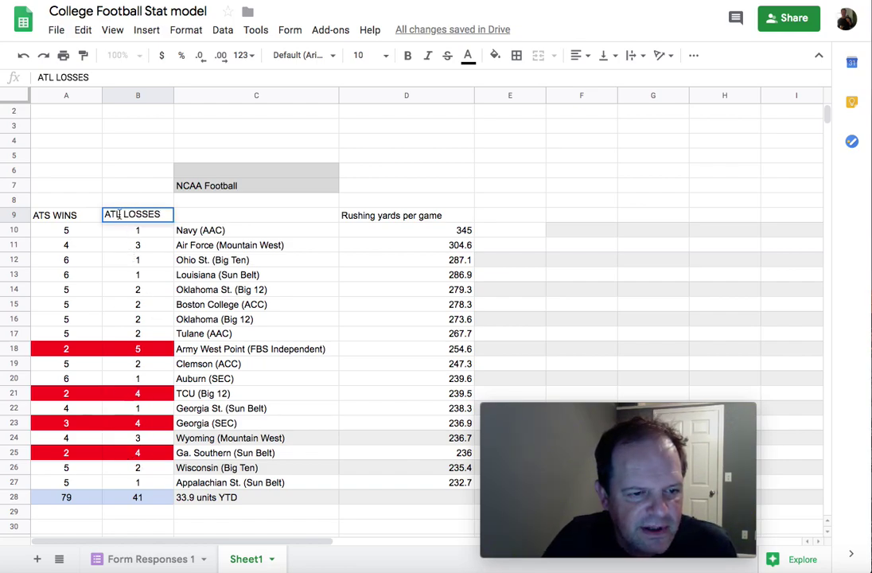
pyautogui.press('BackSpace')
pyautogui.write('s')
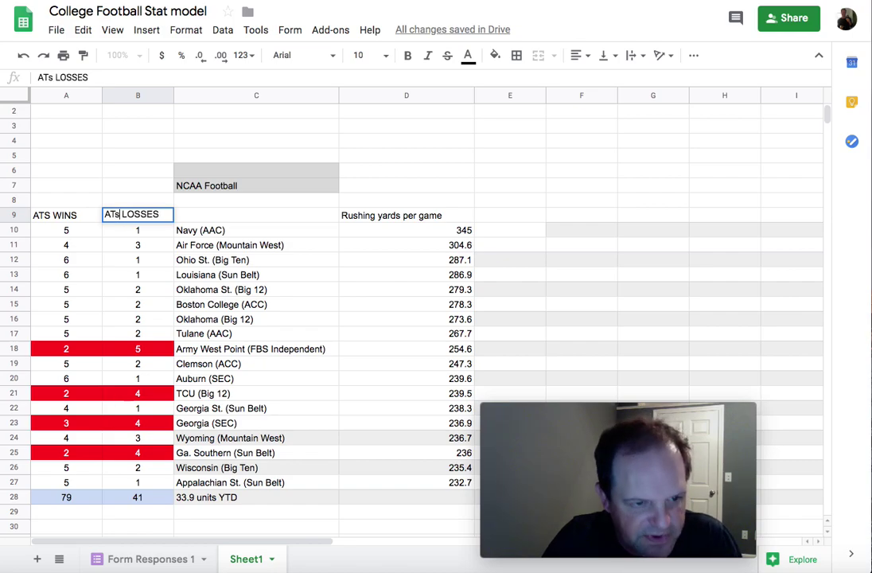
pyautogui.press('BackSpace')
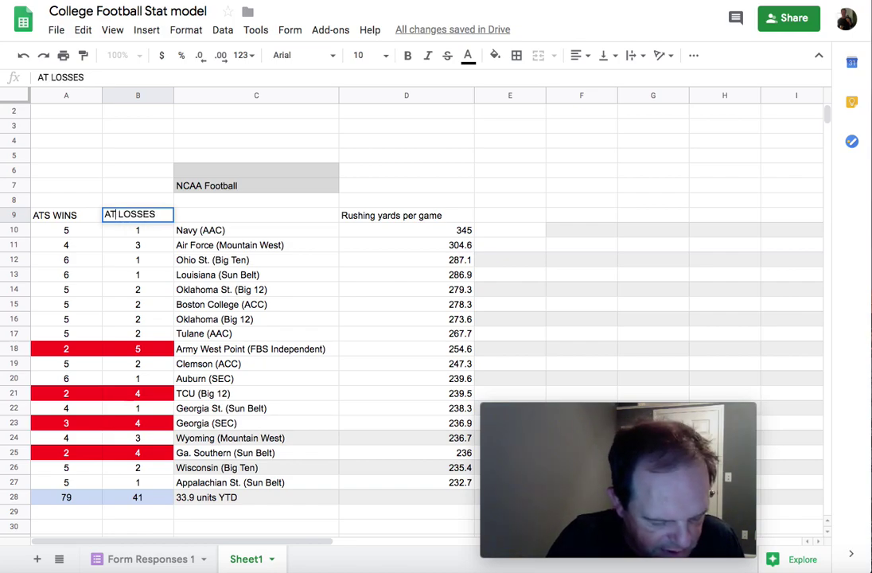
pyautogui.write('S')
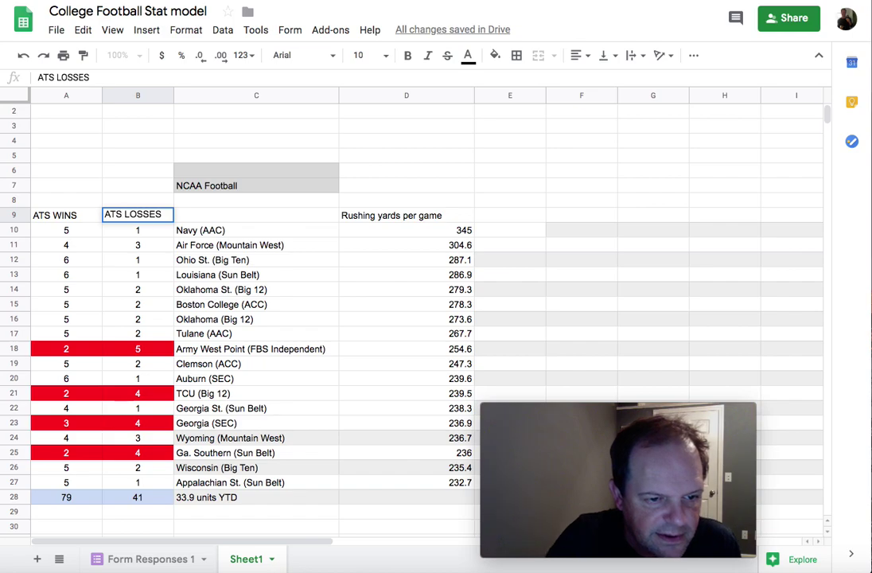
pyautogui.click(123, 245)
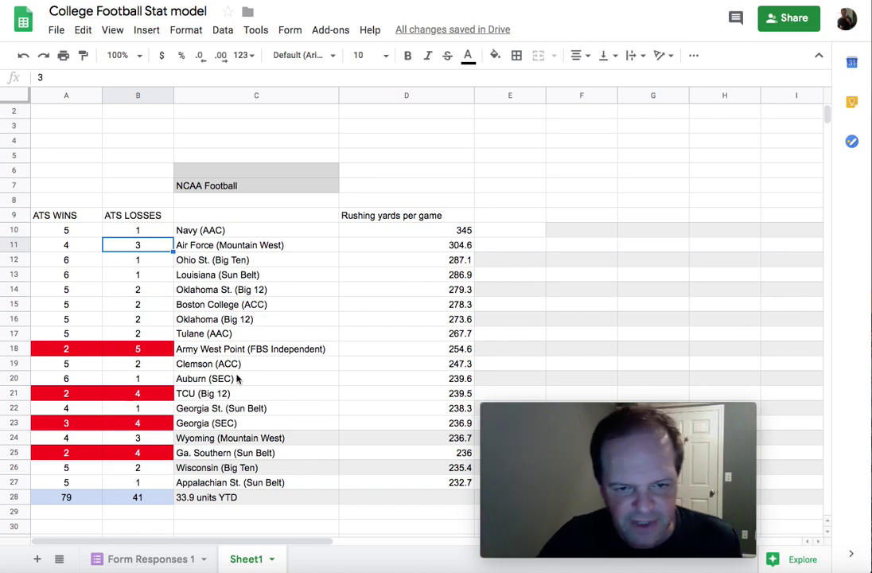
pyautogui.click(213, 233)
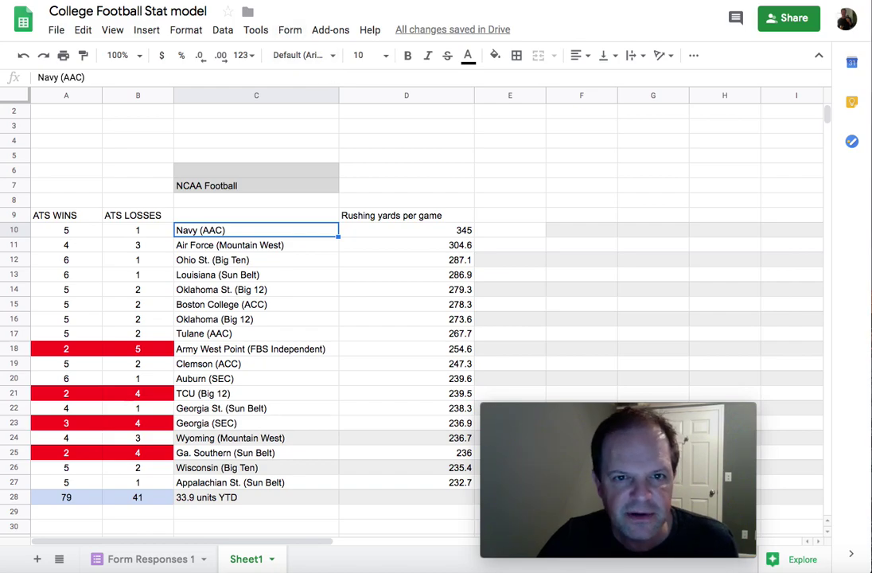
# - On Covers, open NCAAF matchups and search for 'navy' to find the Tulane at Navy game
pyautogui.hotkey('ctrl', 'Tab')
pyautogui.scroll(2, 859, 87)
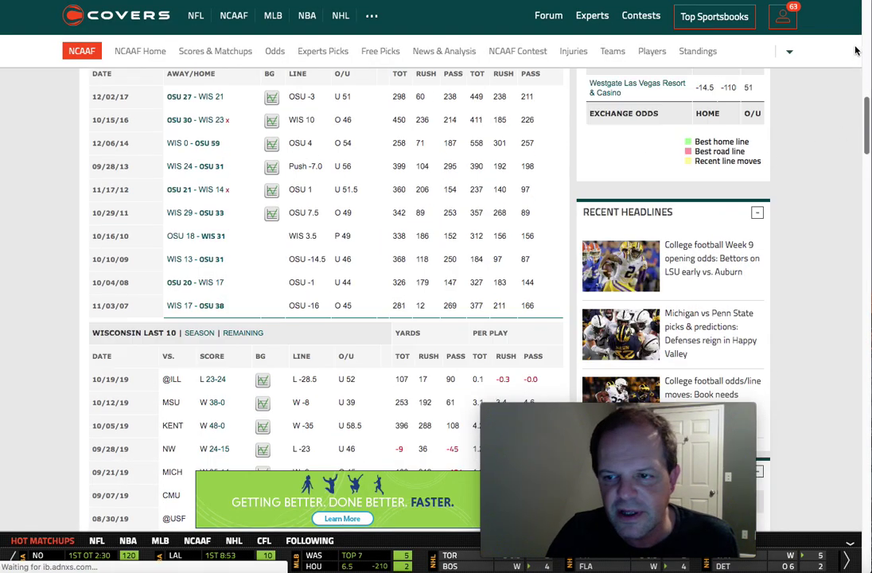
pyautogui.scroll(10, 856, 51)
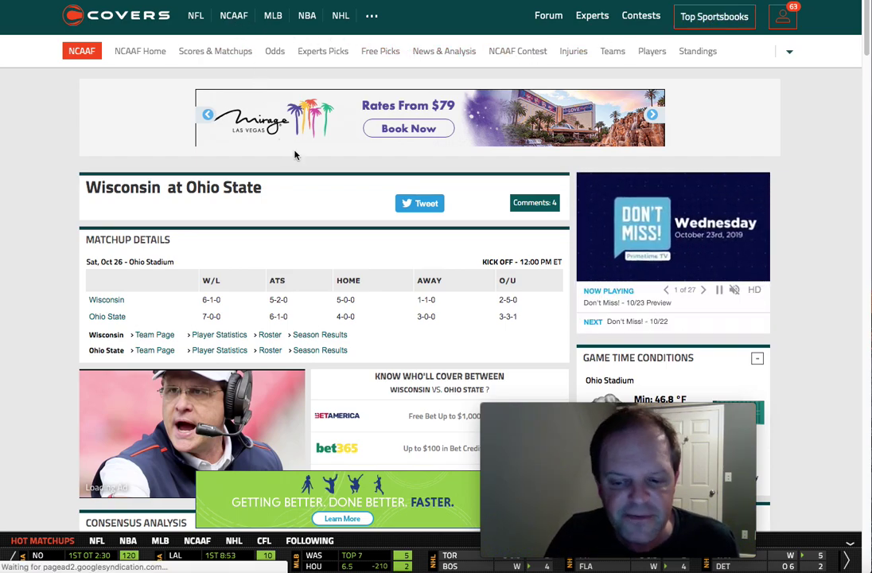
pyautogui.click(237, 18)
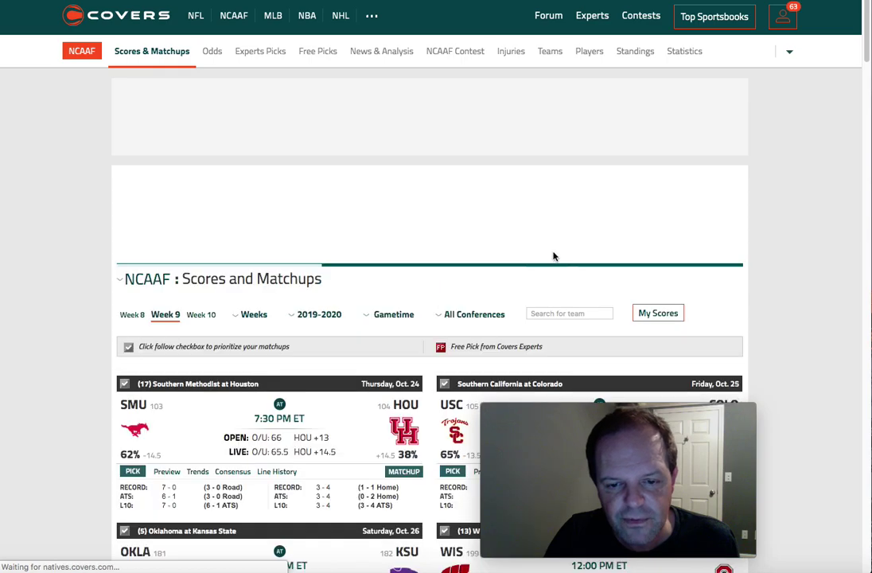
pyautogui.click(538, 313)
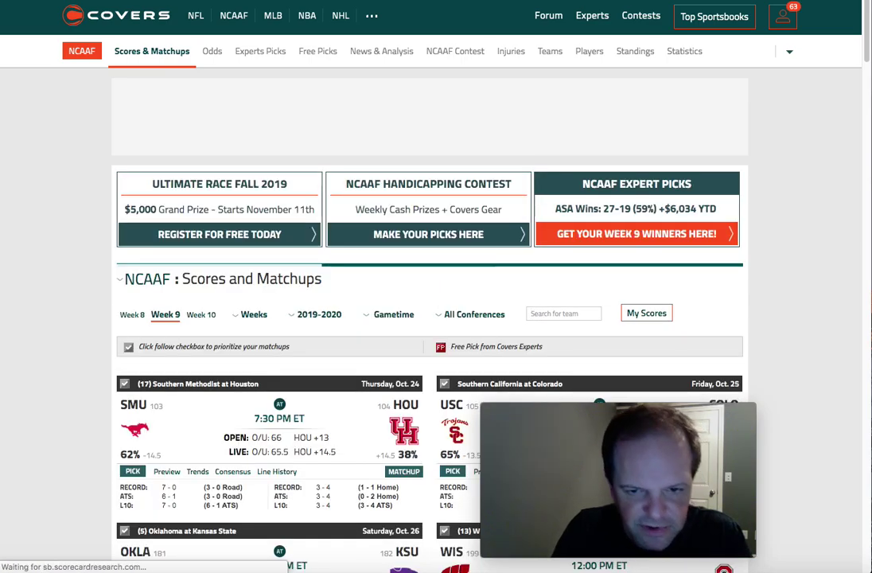
pyautogui.write('navy')
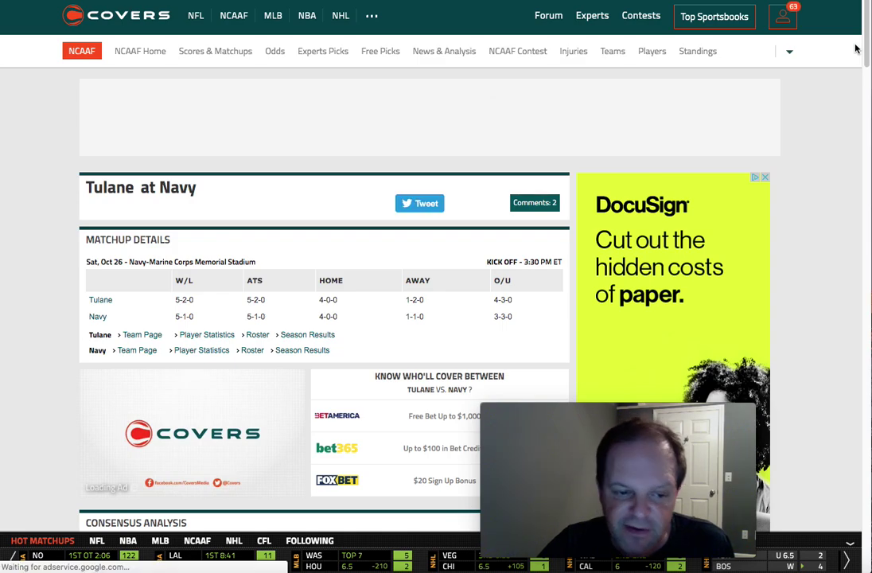
# - Scroll through the Tulane at Navy Stat Analysis and Matchup Edge tables
pyautogui.scroll(-10, 853, 119)
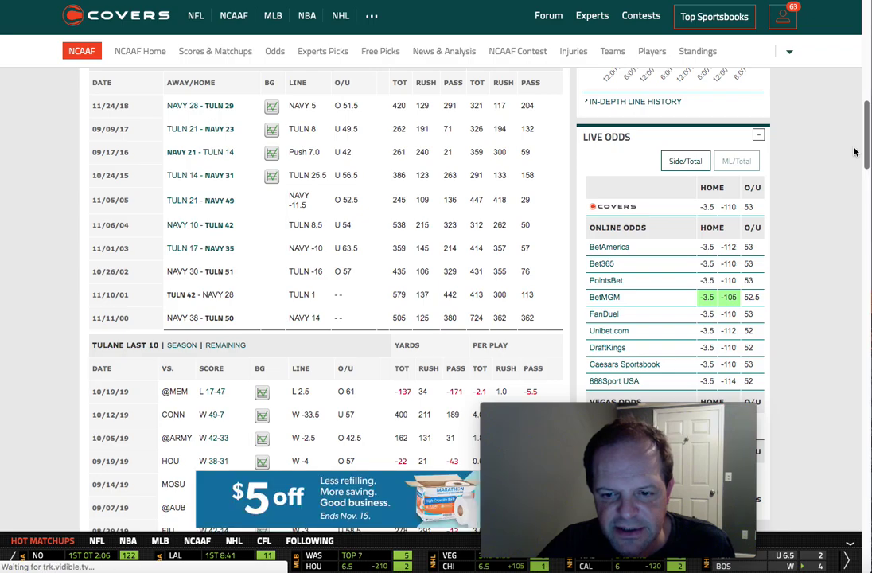
pyautogui.scroll(-8, 855, 151)
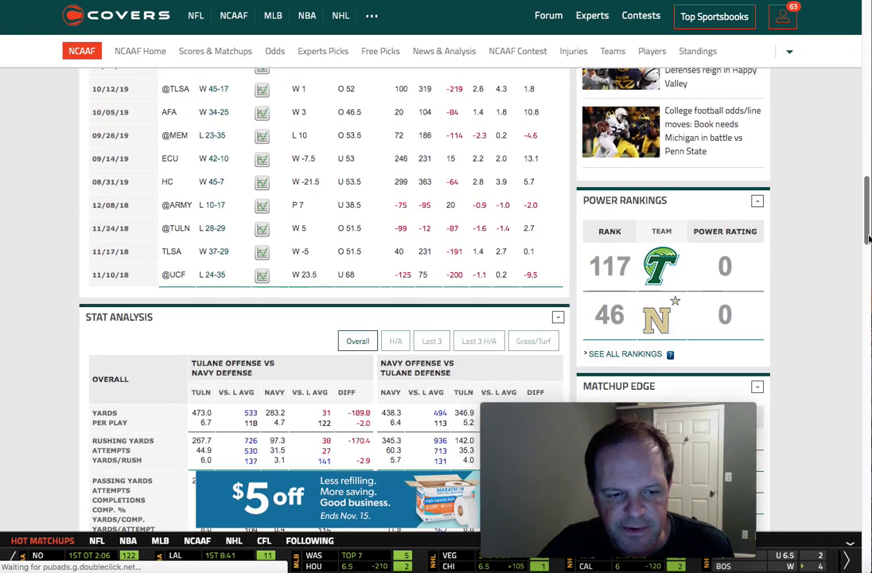
pyautogui.scroll(-4, 868, 236)
pyautogui.scroll(1, 868, 235)
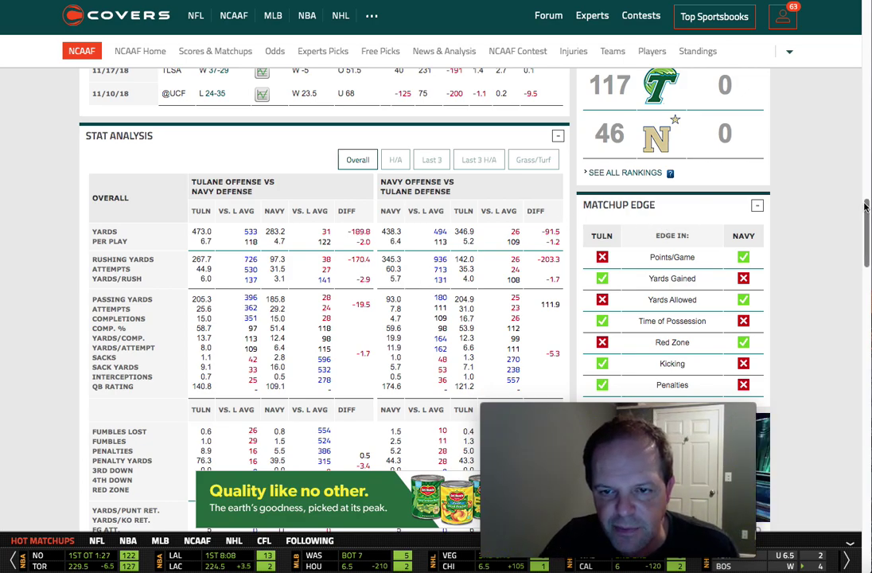
pyautogui.scroll(3, 870, 203)
pyautogui.moveTo(869, 203); pyautogui.dragTo(865, 247)
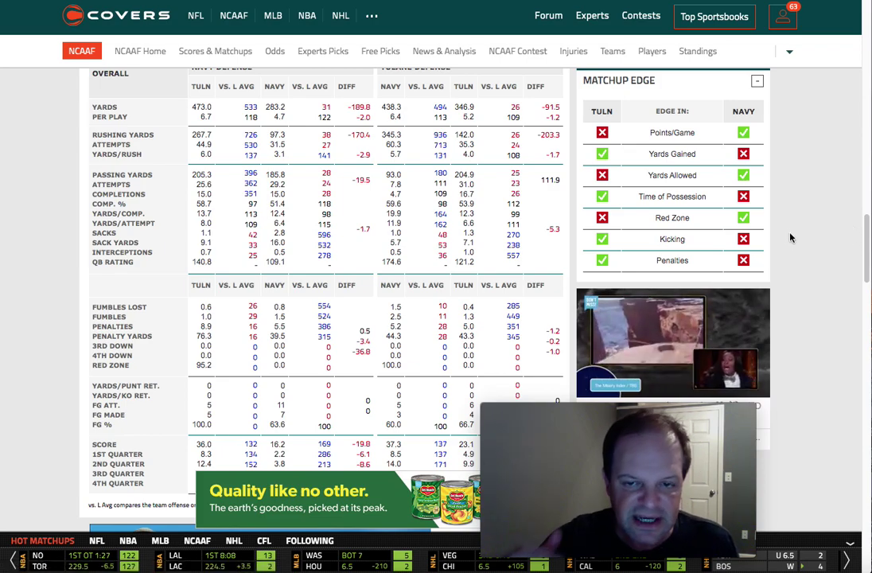
pyautogui.scroll(20, 794, 188)
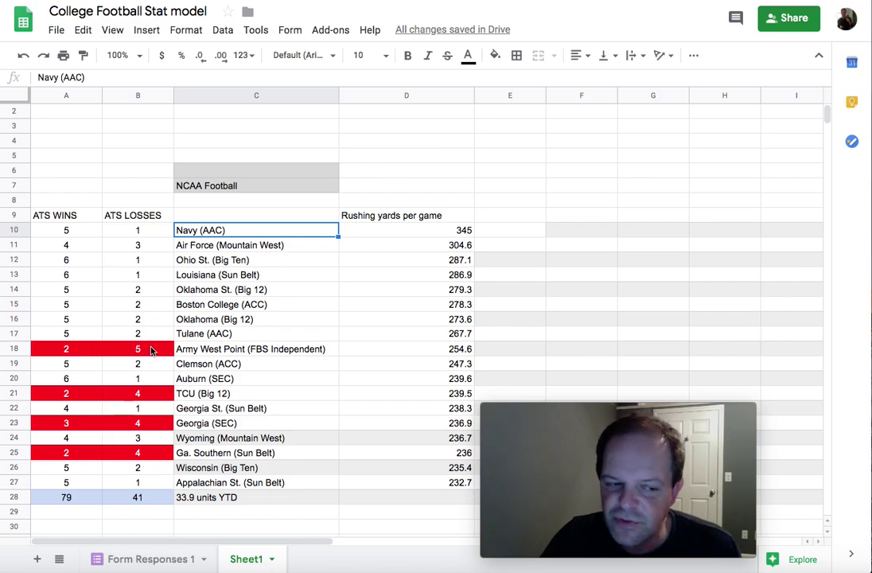
# - Return to the Covers Tulane at Navy page, then go back to the Scores and Matchups list
pyautogui.hotkey('ctrl', 'Tab')
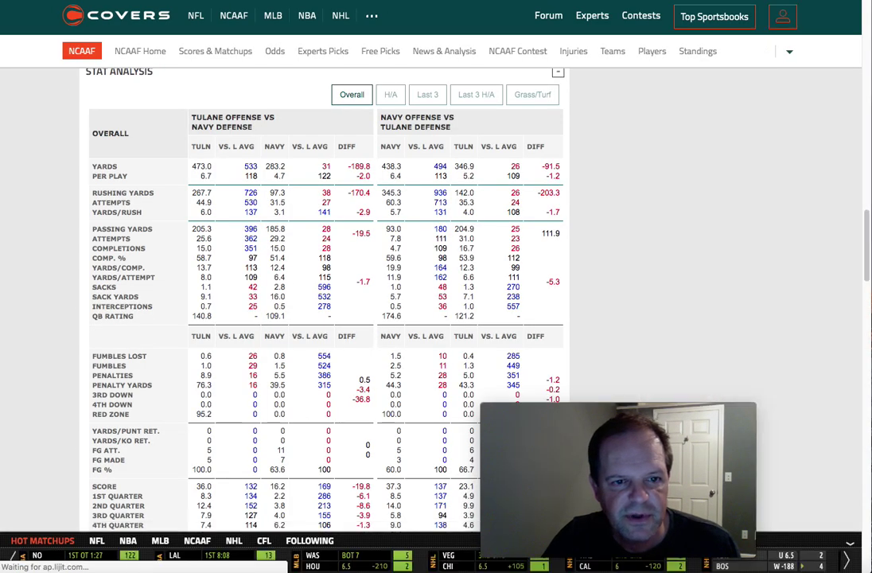
pyautogui.hotkey('alt', 'Left')
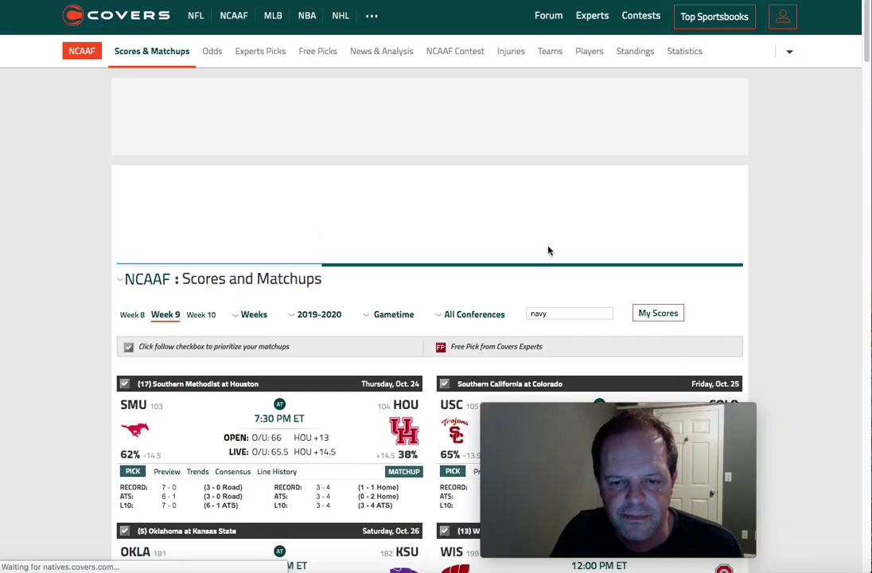
# - Replace the team search with 'army' to find the San Jose State at Army matchup
pyautogui.doubleClick(555, 315)
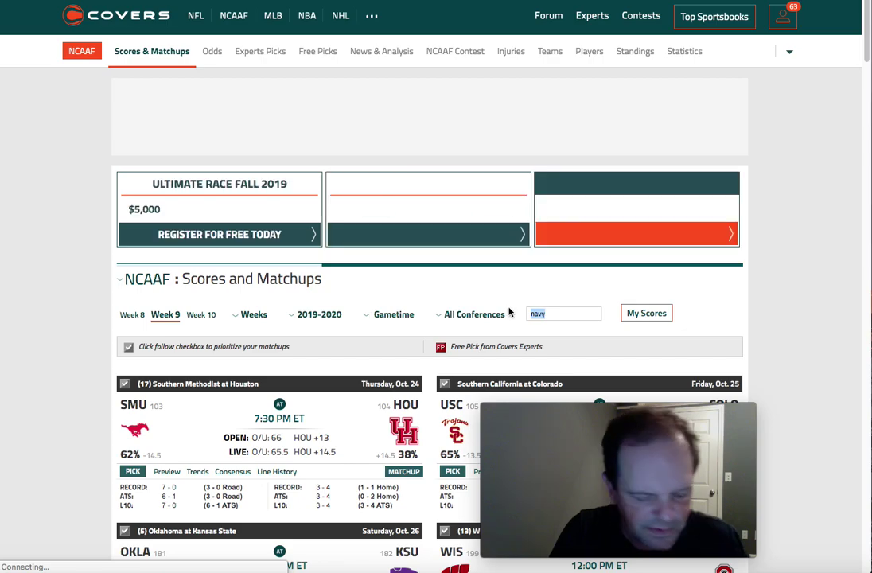
pyautogui.write('ar')
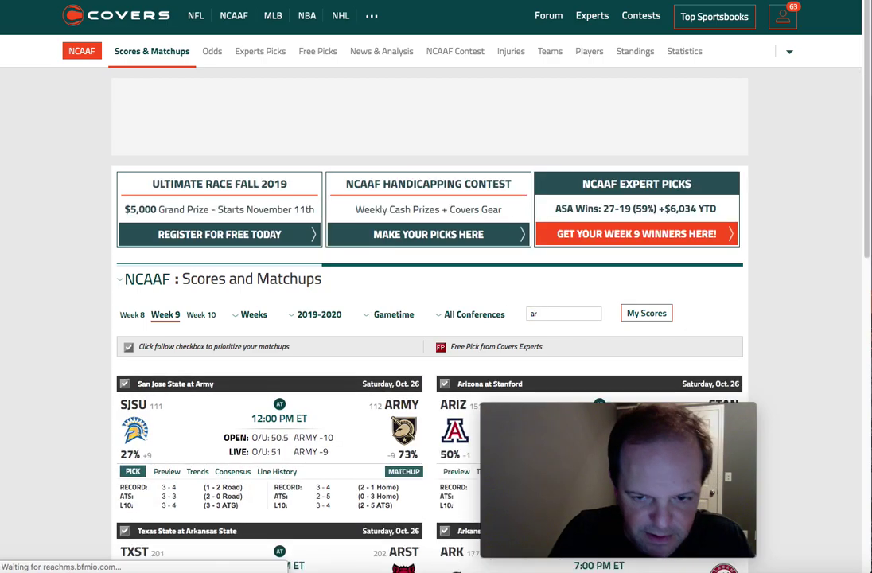
pyautogui.write('my')
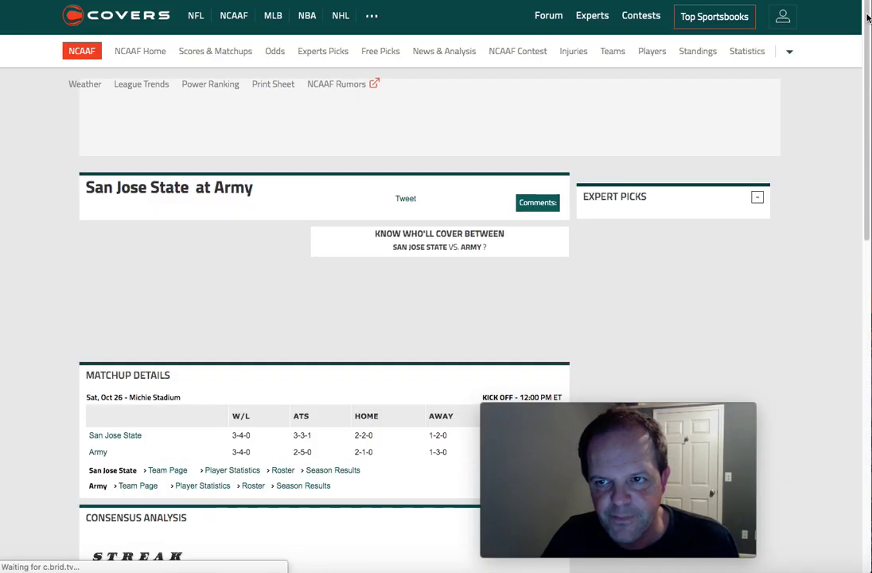
pyautogui.scroll(-2, 854, 82)
pyautogui.scroll(-15, 854, 82)
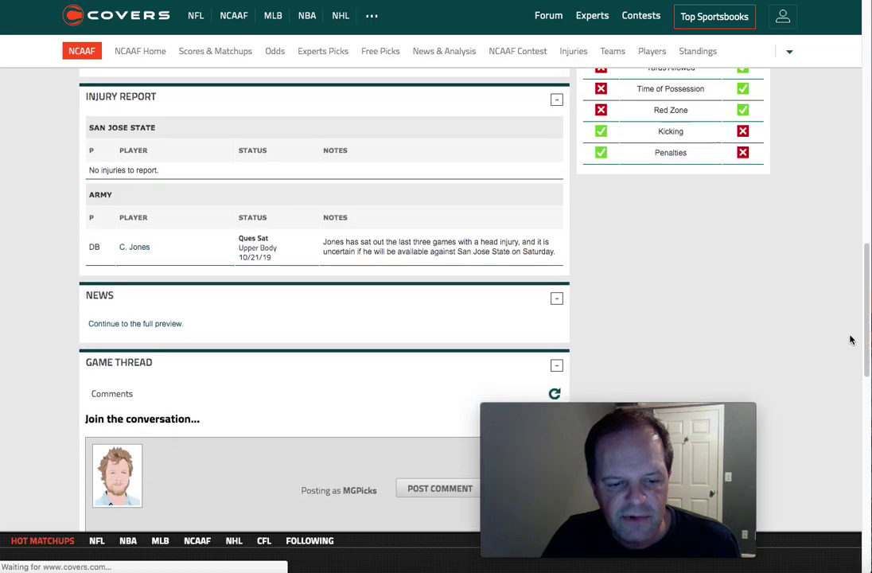
pyautogui.scroll(8, 846, 356)
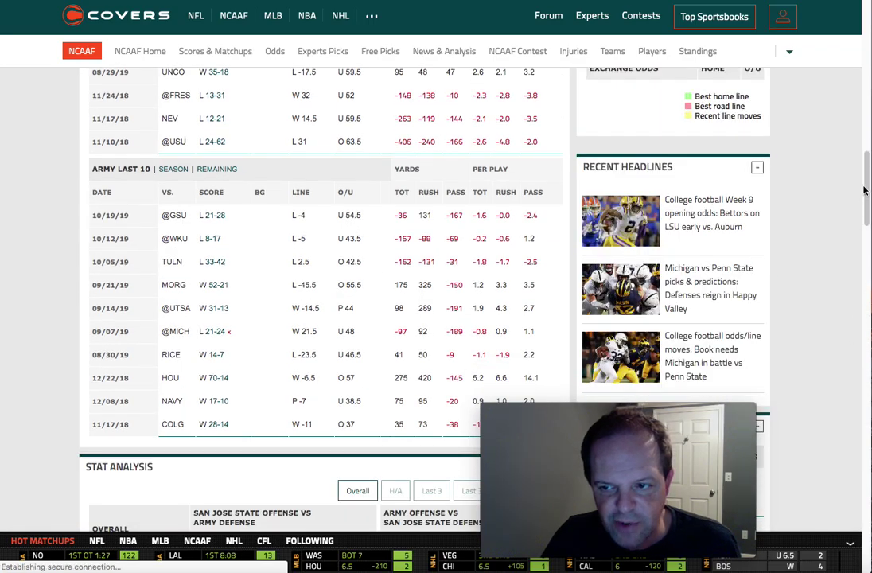
pyautogui.scroll(-5, 859, 207)
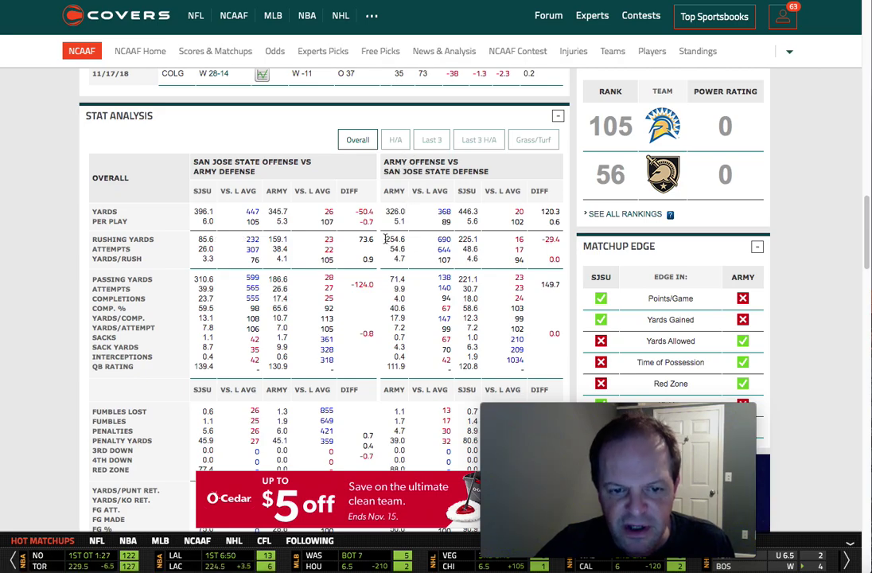
# - Scroll through the San Jose State at Army stat analysis, then switch to the stat model spreadsheet
pyautogui.moveTo(867, 227); pyautogui.dragTo(847, 215)
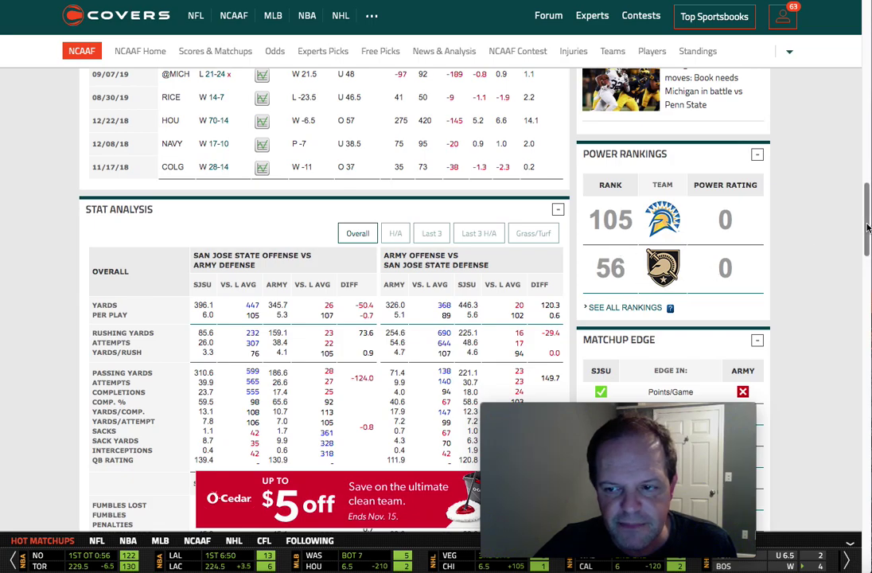
pyautogui.scroll(7, 791, 254)
pyautogui.scroll(-5, 843, 213)
pyautogui.scroll(-4, 842, 213)
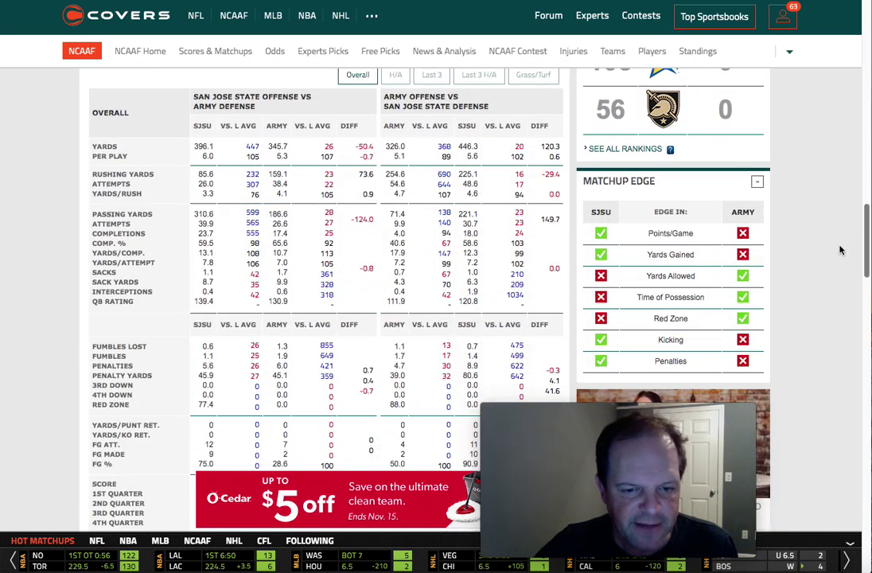
pyautogui.scroll(1, 298, 267)
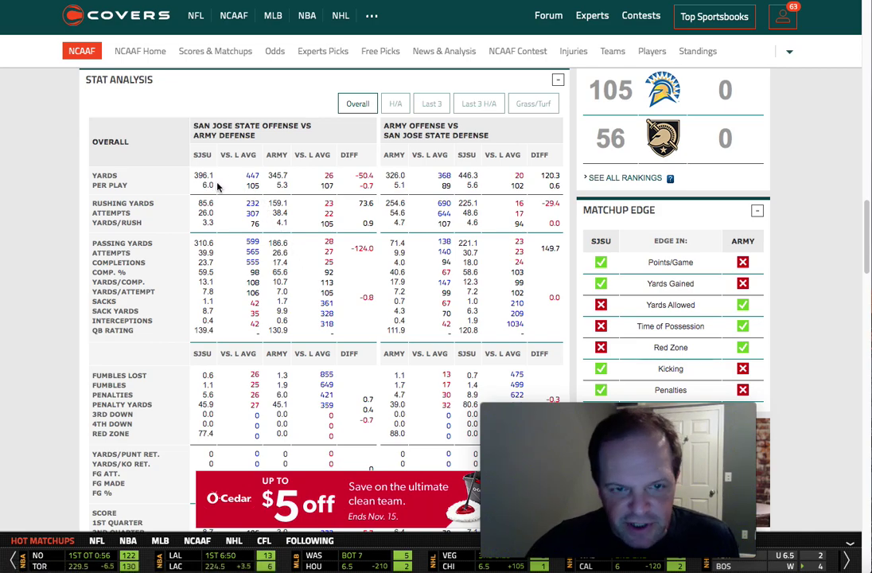
pyautogui.hotkey('ctrl', 'Tab')
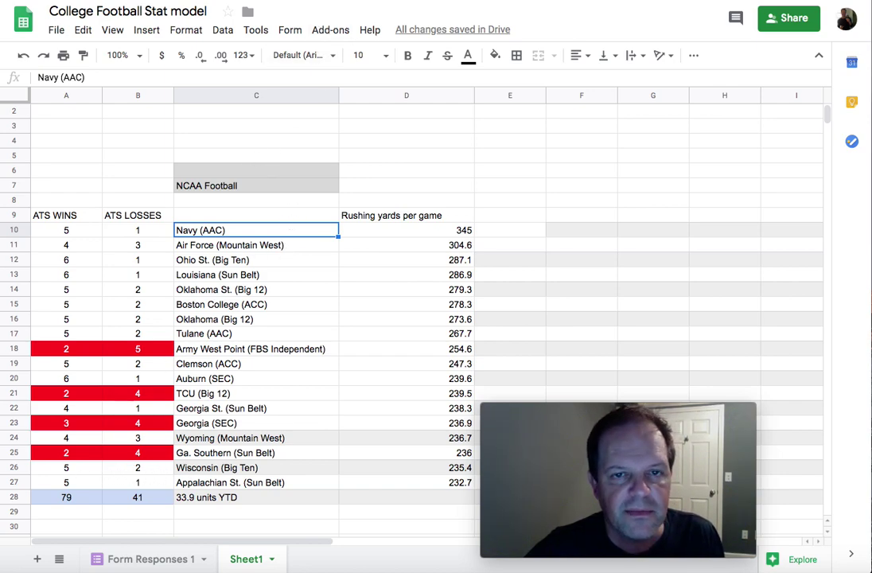
# - Go from the stat model back to the San Jose State versus Army stats on Covers
pyautogui.hotkey('ctrl', 'Tab')
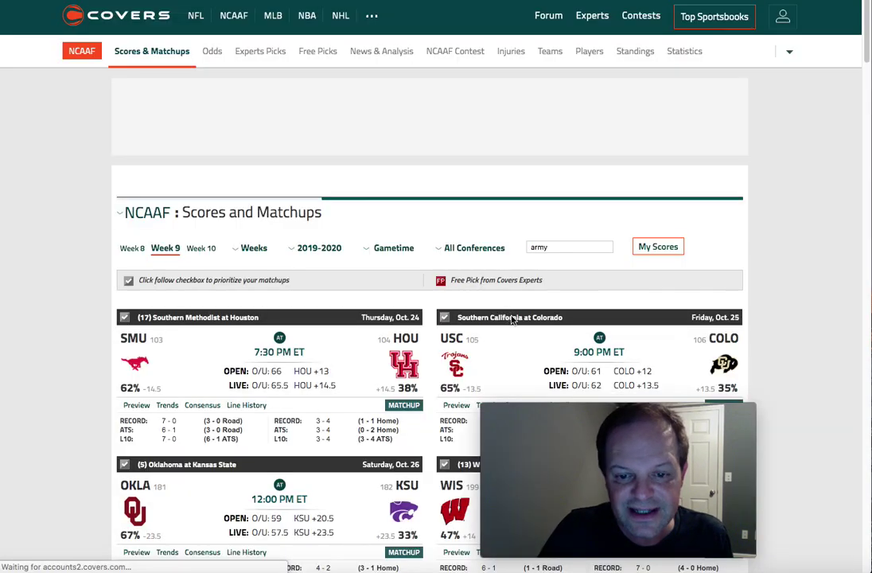
# - Replace the team search with 'wis' and open the Wisconsin at Ohio State matchup page
pyautogui.doubleClick(539, 314)
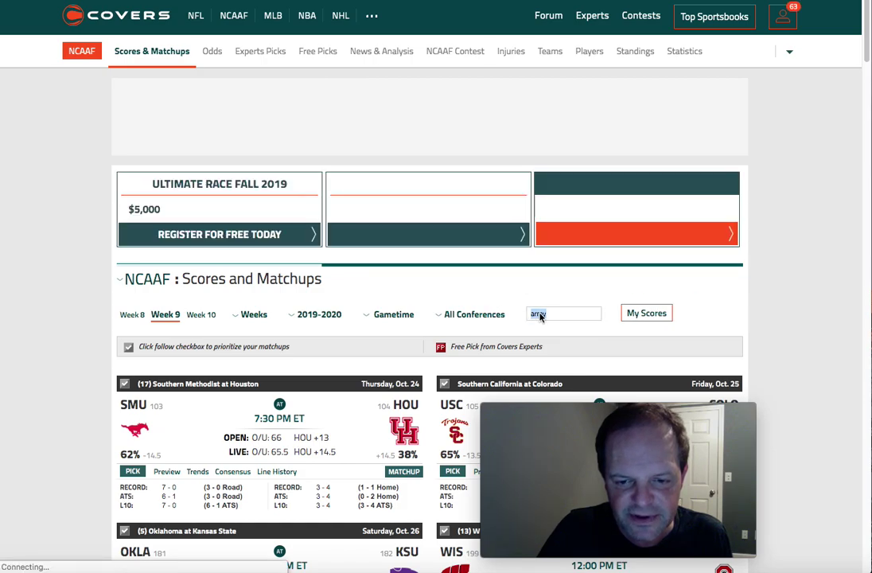
pyautogui.write('wis')
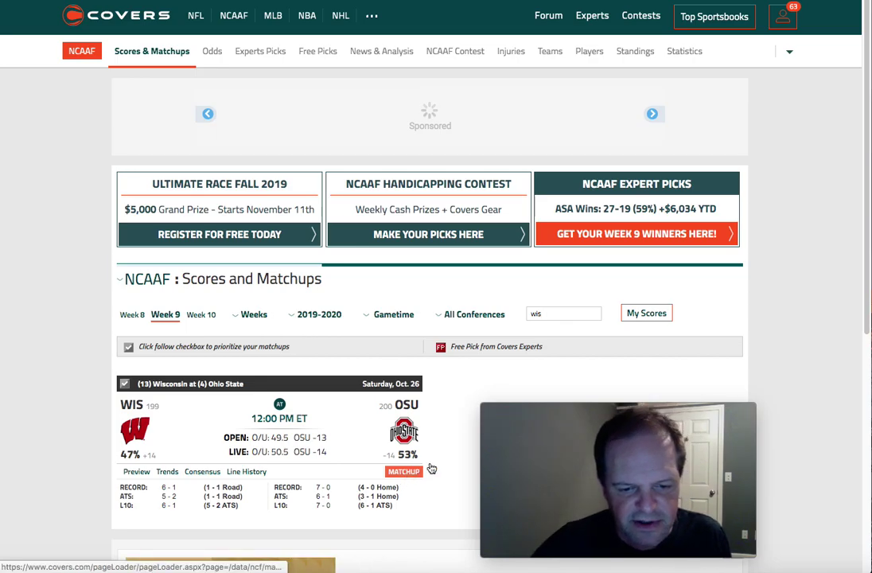
pyautogui.click(403, 474)
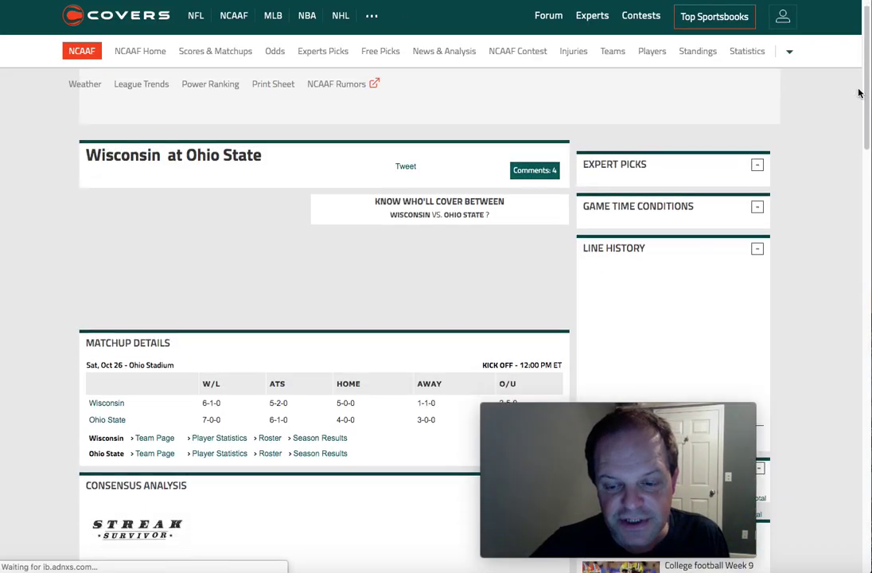
# - Scroll the Wisconsin vs Ohio State page past A Look Back to the Stat Analysis section
pyautogui.moveTo(860, 92); pyautogui.dragTo(829, 416)
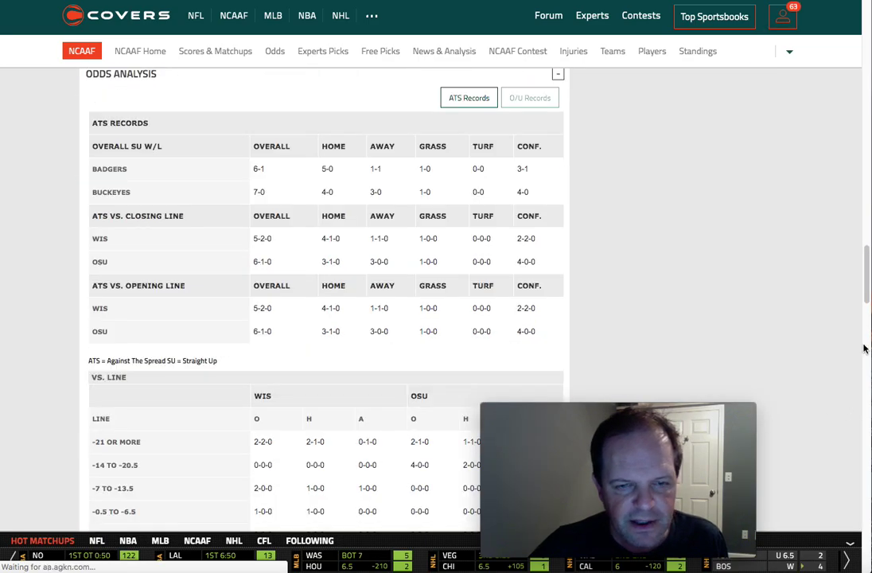
pyautogui.moveTo(865, 262); pyautogui.dragTo(866, 200)
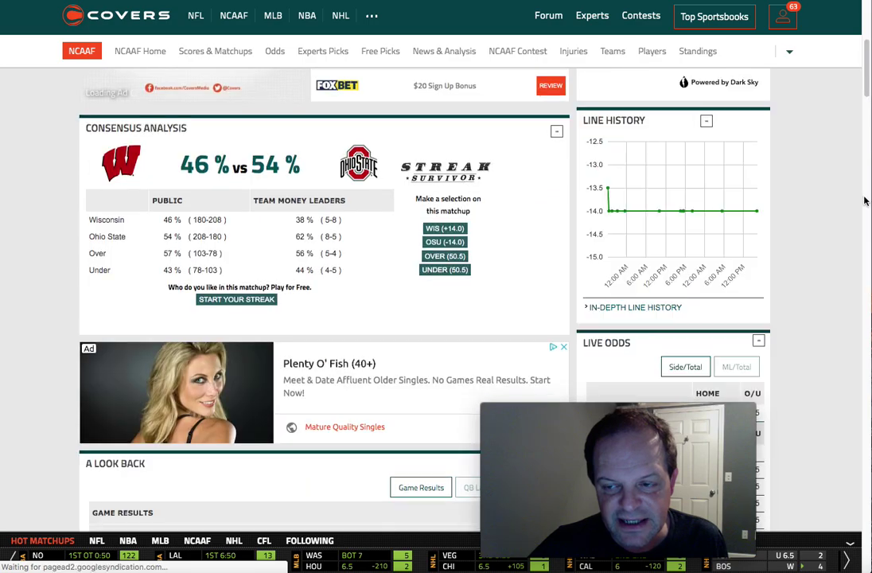
pyautogui.moveTo(866, 97); pyautogui.dragTo(867, 101)
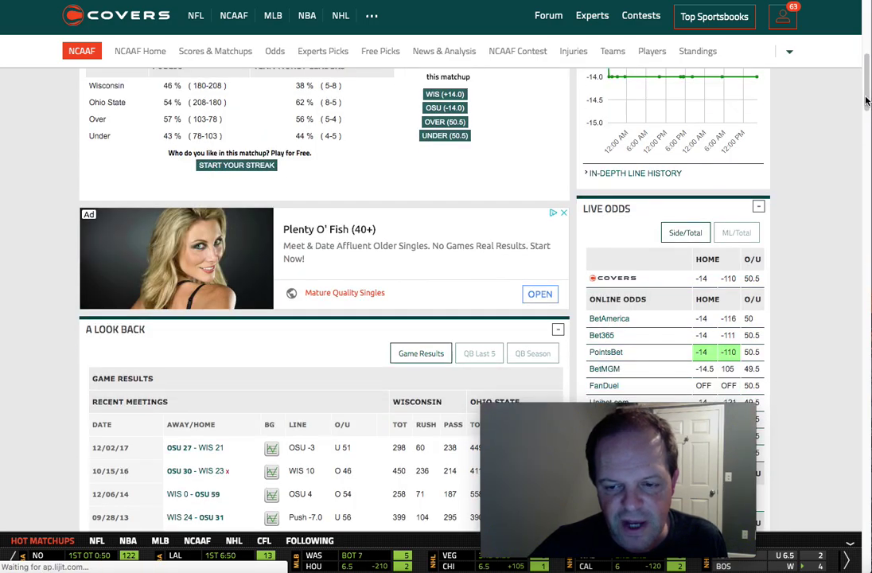
pyautogui.moveTo(866, 76); pyautogui.dragTo(826, 191)
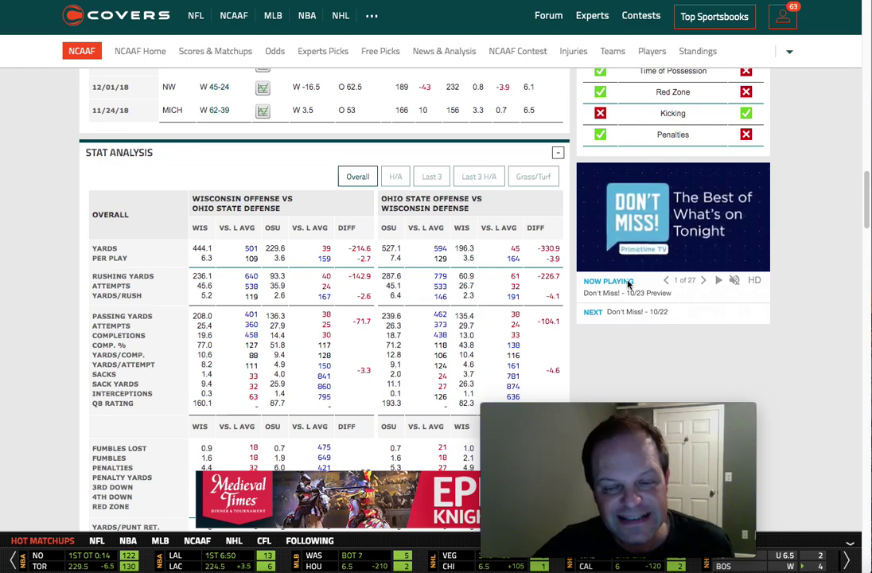
pyautogui.moveTo(864, 195); pyautogui.dragTo(862, 153)
# - Compare Wisconsin's and Ohio State's last-10 game logs, ending on Ohio State's ten straight wins
pyautogui.scroll(1, 861, 151)
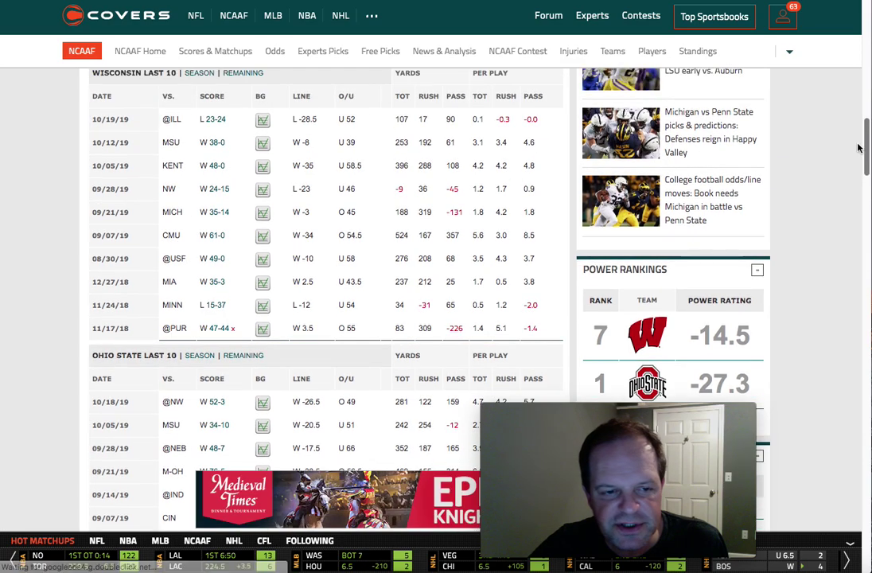
pyautogui.scroll(-5, 856, 153)
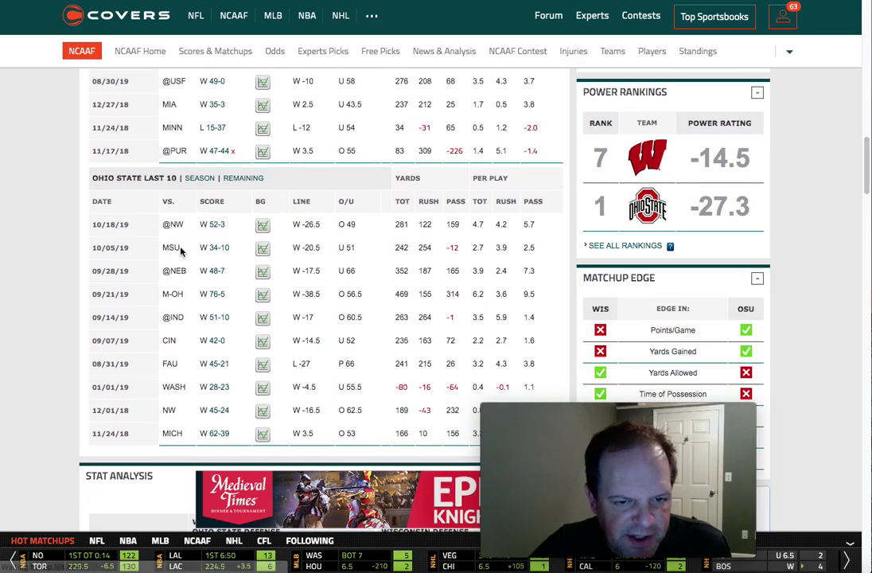
pyautogui.scroll(1, 865, 166)
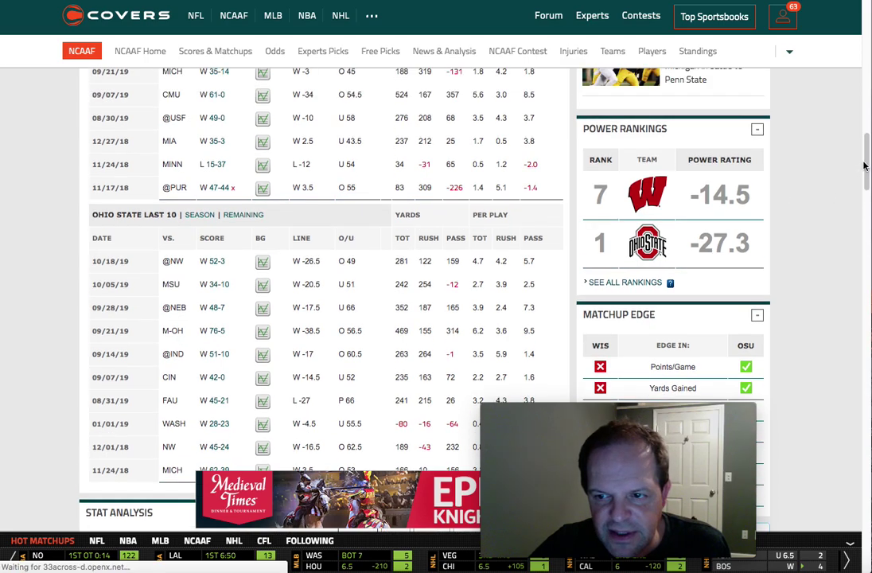
pyautogui.moveTo(864, 166); pyautogui.dragTo(857, 146)
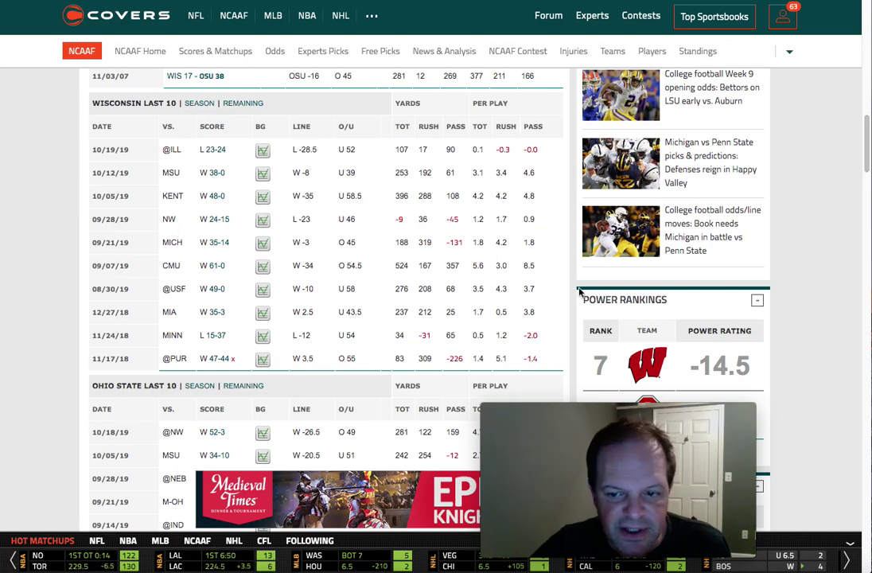
pyautogui.scroll(-3, 839, 170)
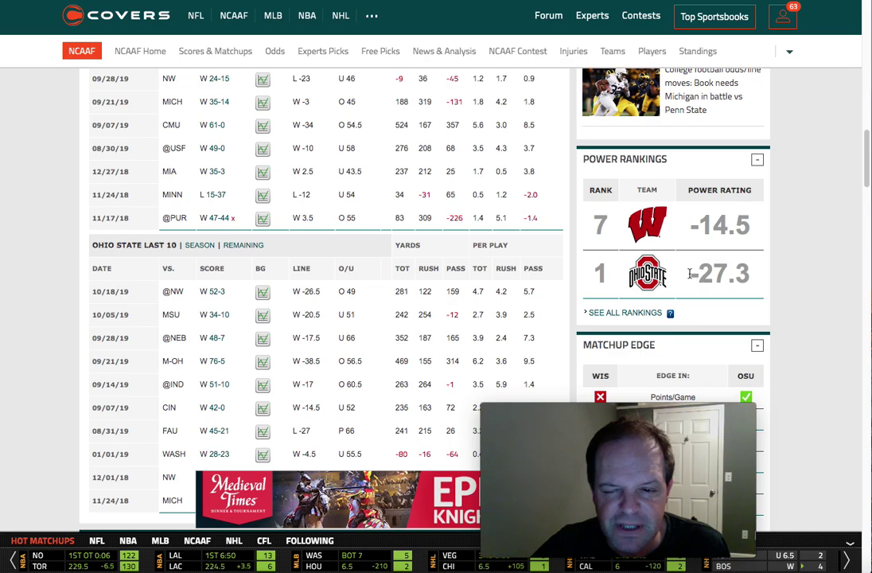
pyautogui.scroll(5, 867, 170)
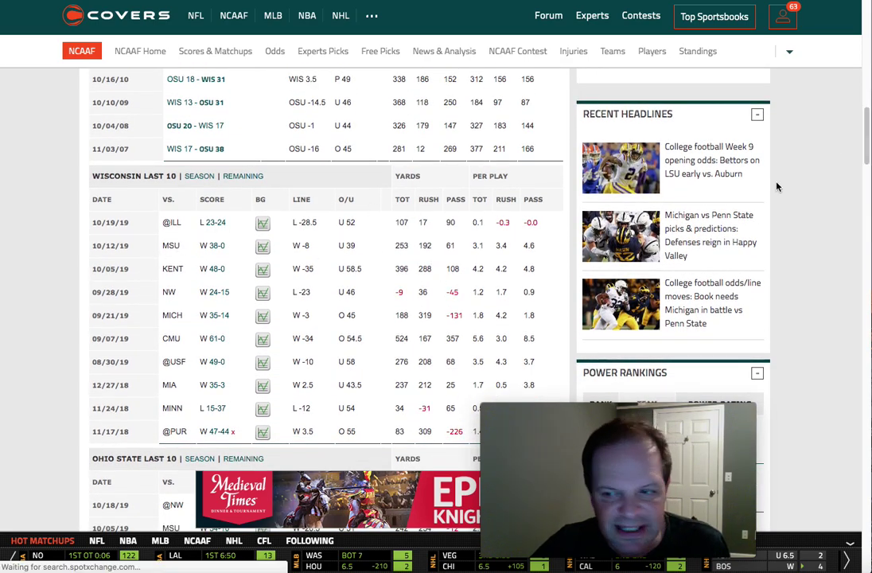
pyautogui.moveTo(865, 142)
pyautogui.mouseDown()
pyautogui.moveTo(861, 118)
pyautogui.moveTo(868, 139)
pyautogui.mouseUp()
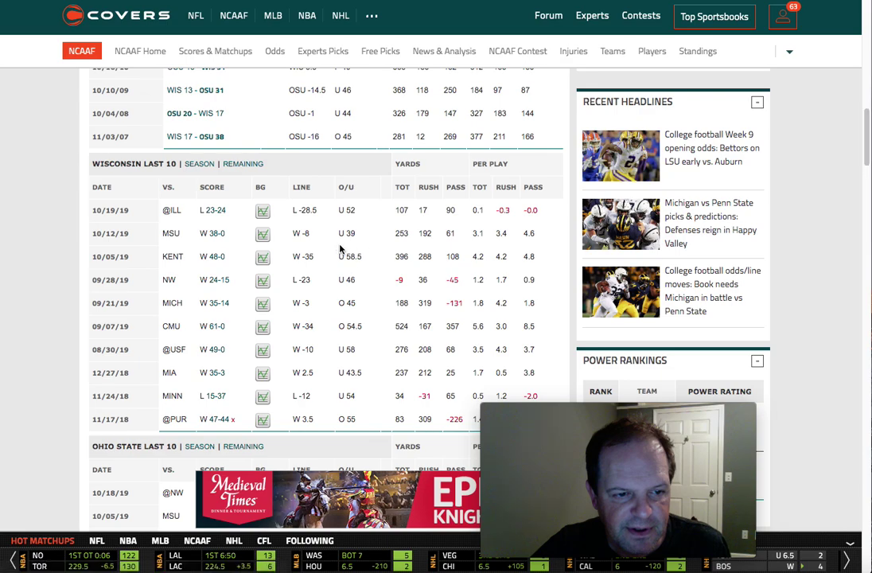
pyautogui.moveTo(868, 147); pyautogui.dragTo(868, 170)
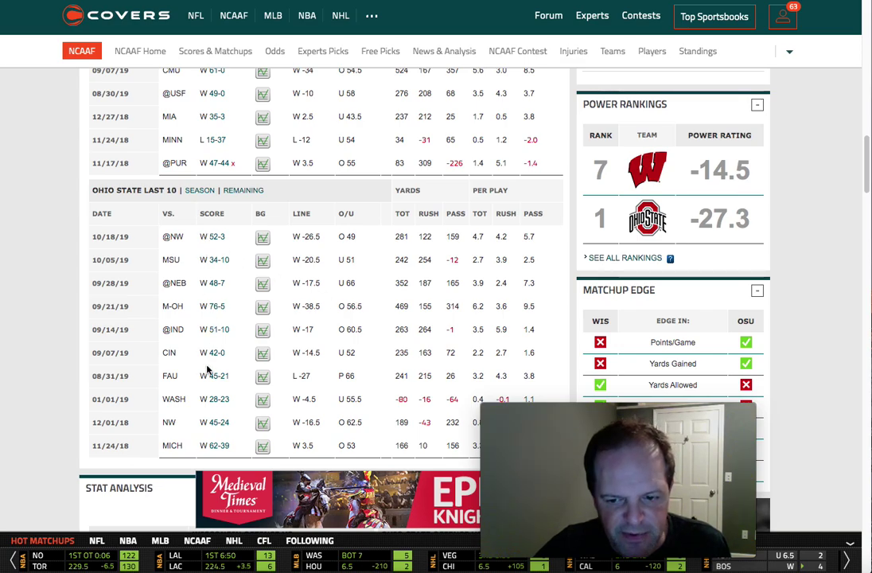
# - Check Ohio State's 52-3 win at Northwestern, then scroll down to the Stat Analysis yardage comparison
pyautogui.click(214, 238)
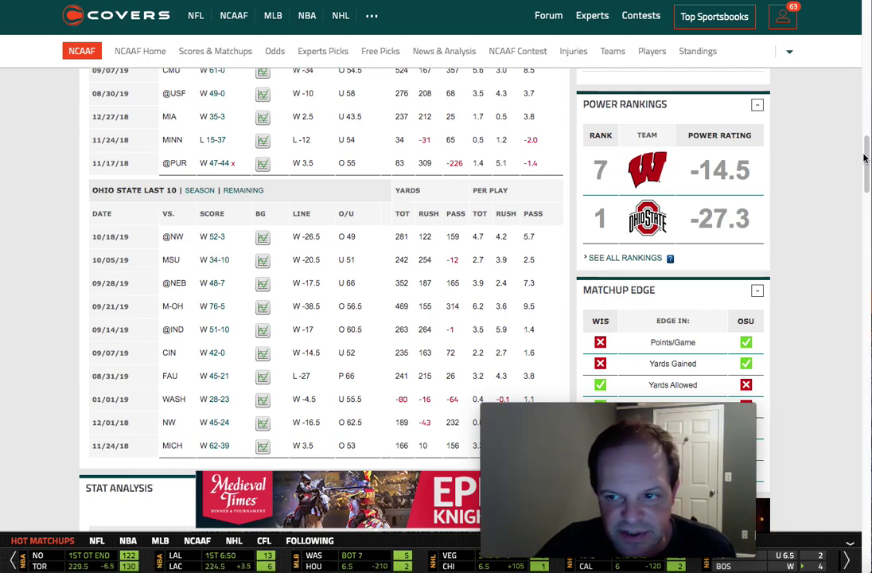
pyautogui.moveTo(865, 157); pyautogui.dragTo(866, 133)
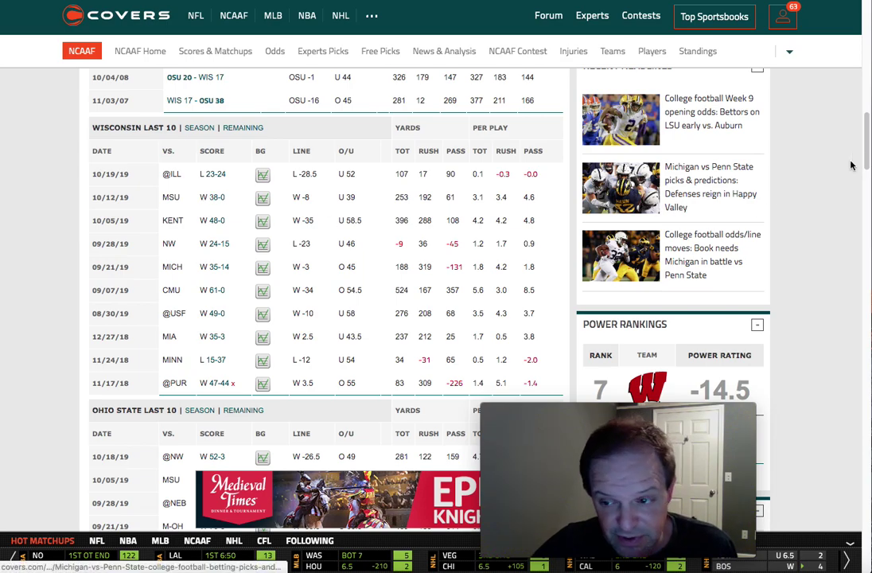
pyautogui.moveTo(867, 148); pyautogui.dragTo(850, 193)
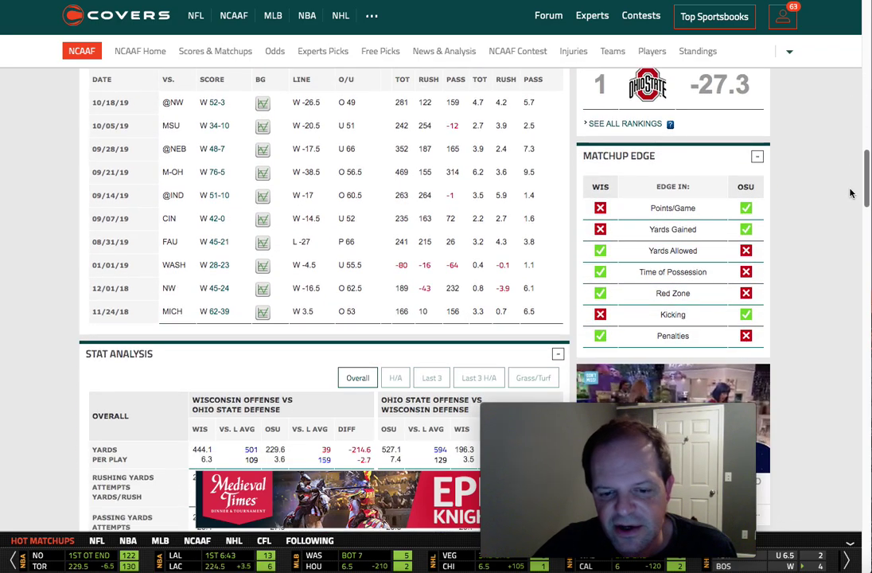
pyautogui.moveTo(850, 194); pyautogui.dragTo(845, 221)
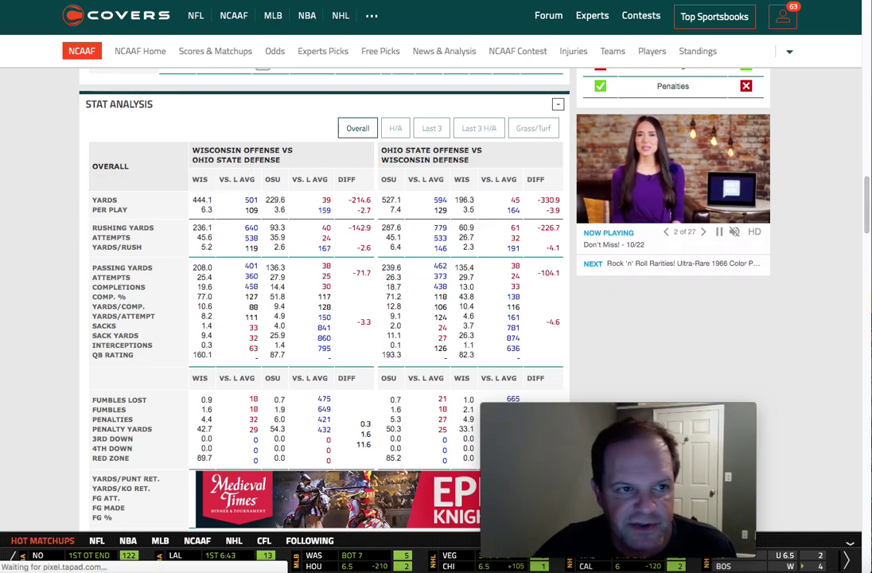
# - Switch over to the College Football Stat model spreadsheet
pyautogui.hotkey('ctrl', 'Tab')
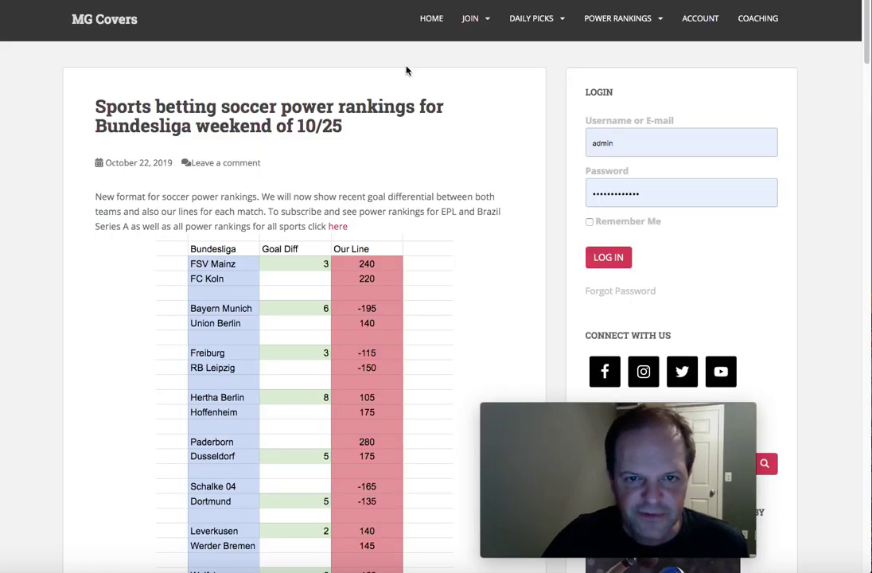
# - View the Daily Picks subscription page, then the $29.95-a-month sports betting coaching signup page
pyautogui.moveTo(472, 28)
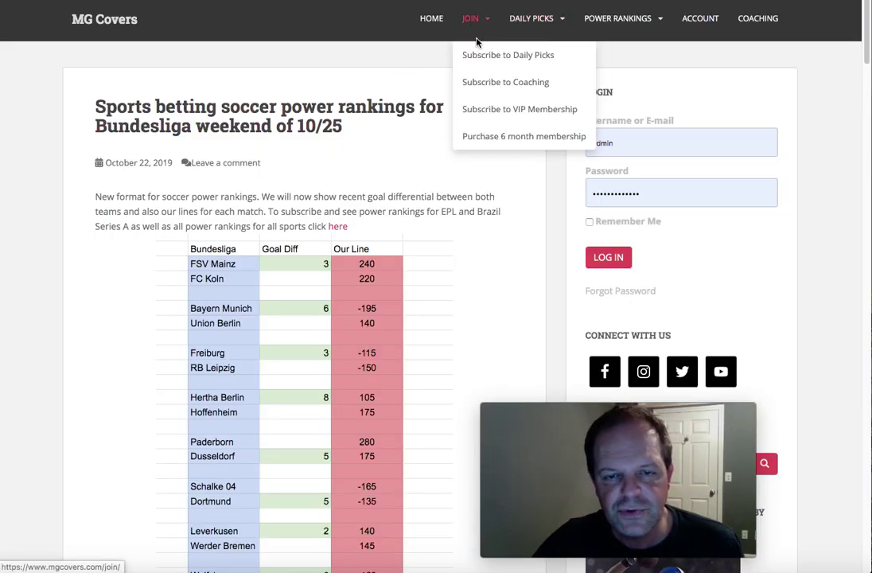
pyautogui.click(480, 61)
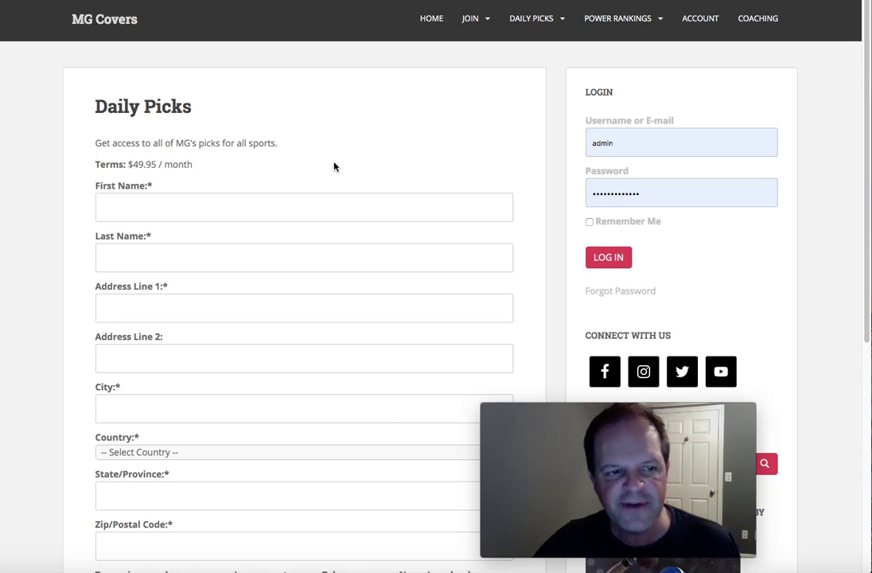
pyautogui.moveTo(471, 21)
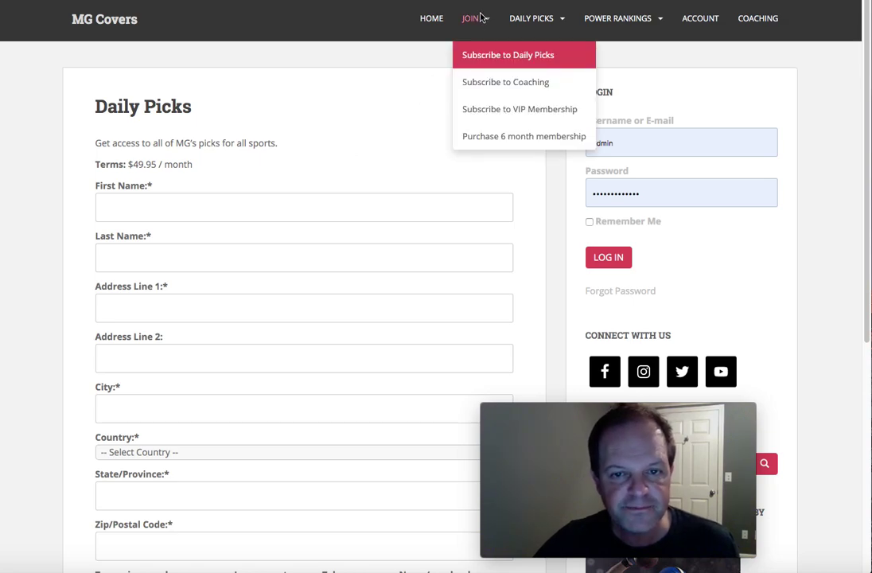
pyautogui.click(485, 84)
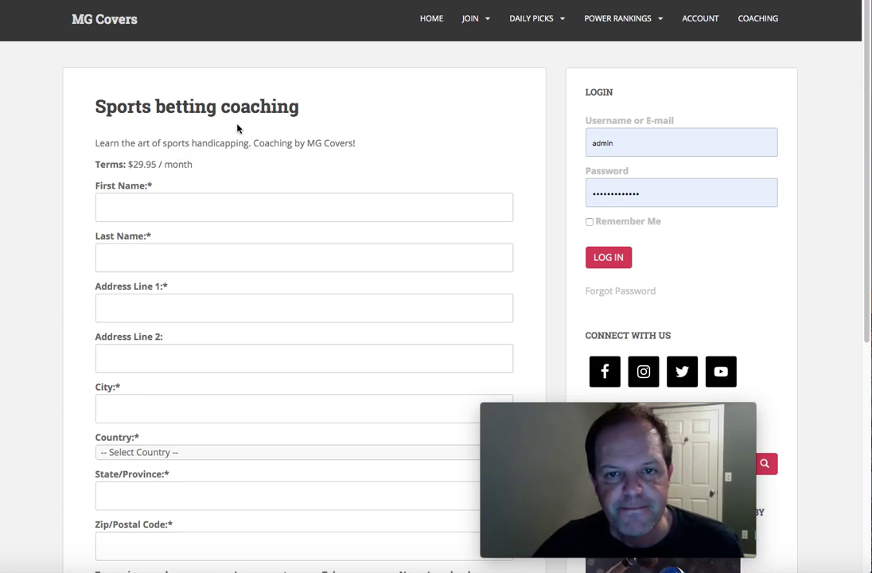
pyautogui.moveTo(470, 18)
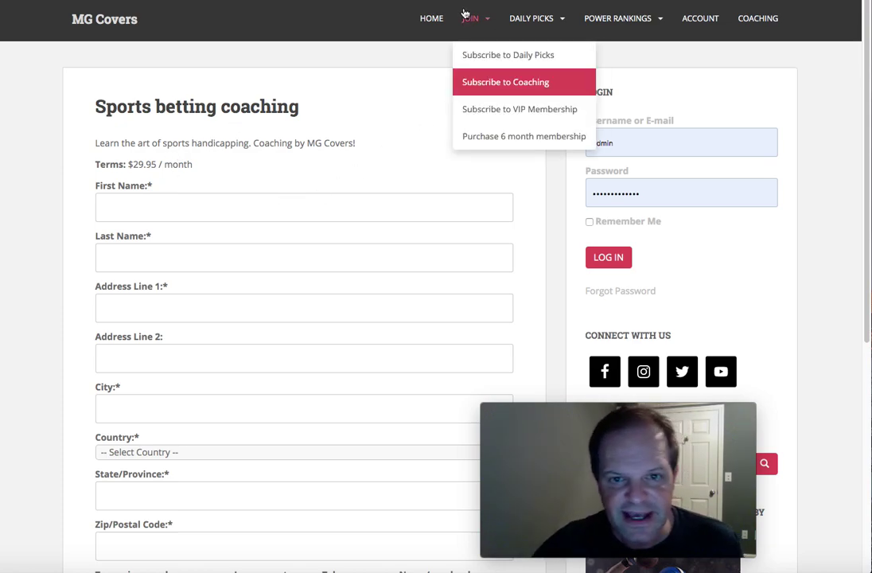
# - Bring up the 6-month Daily Picks and Power Rankings membership page priced at $199
pyautogui.click(479, 138)
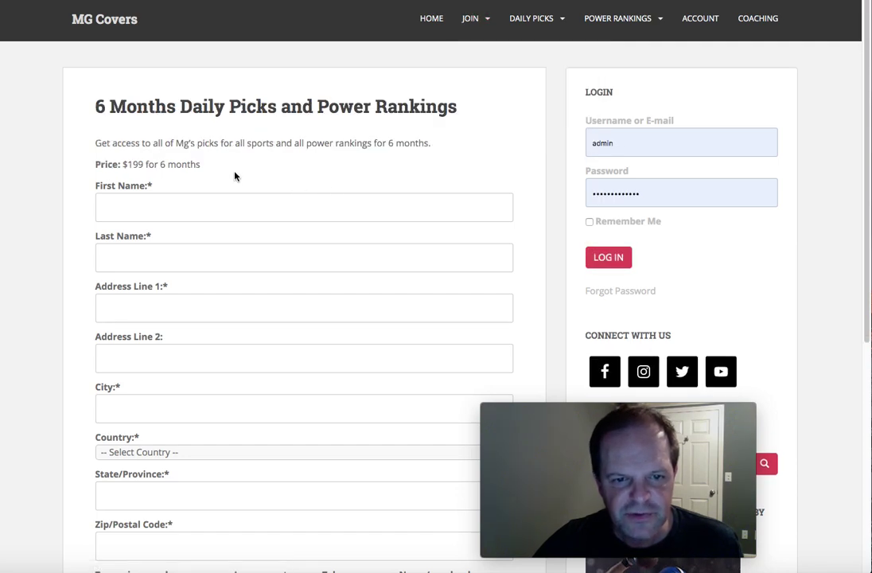